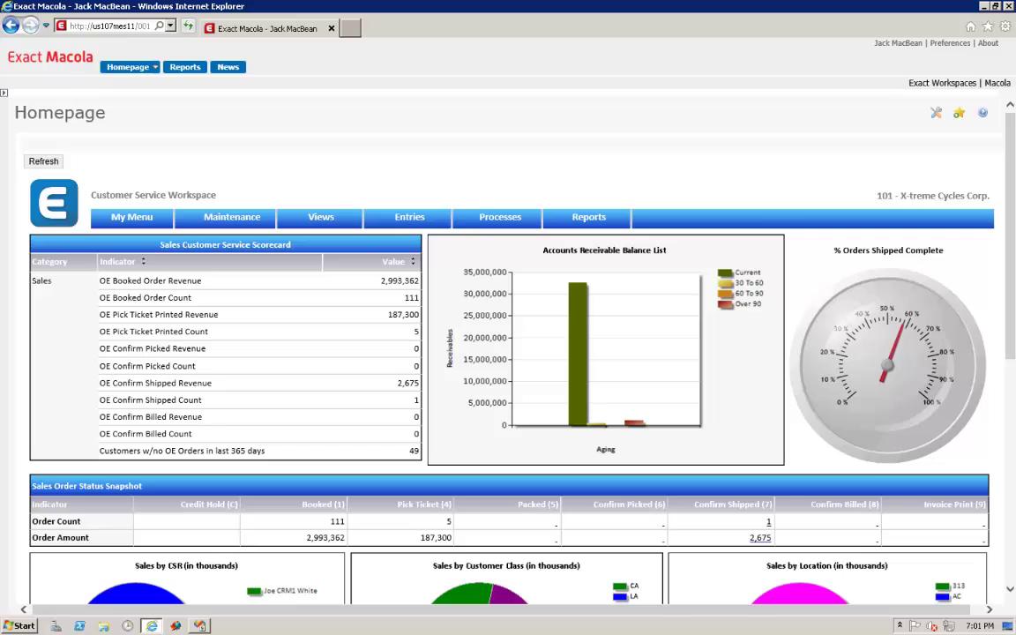
- Open the Exact Workspaces page, review its workspace captions and assignments in the settings, and return to the workspace selection
left_click(942, 83)
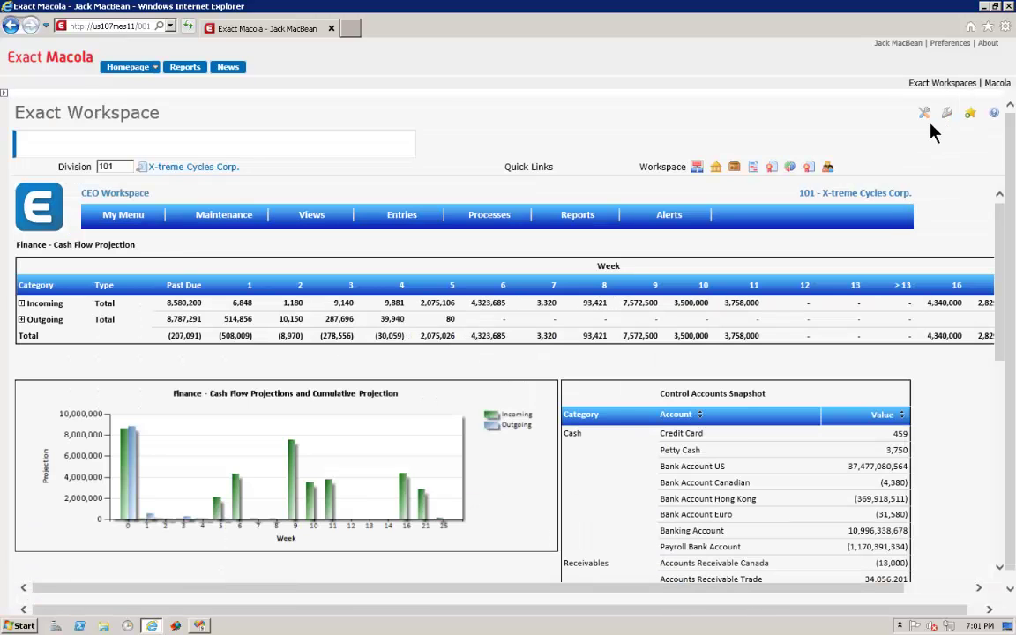
left_click(926, 115)
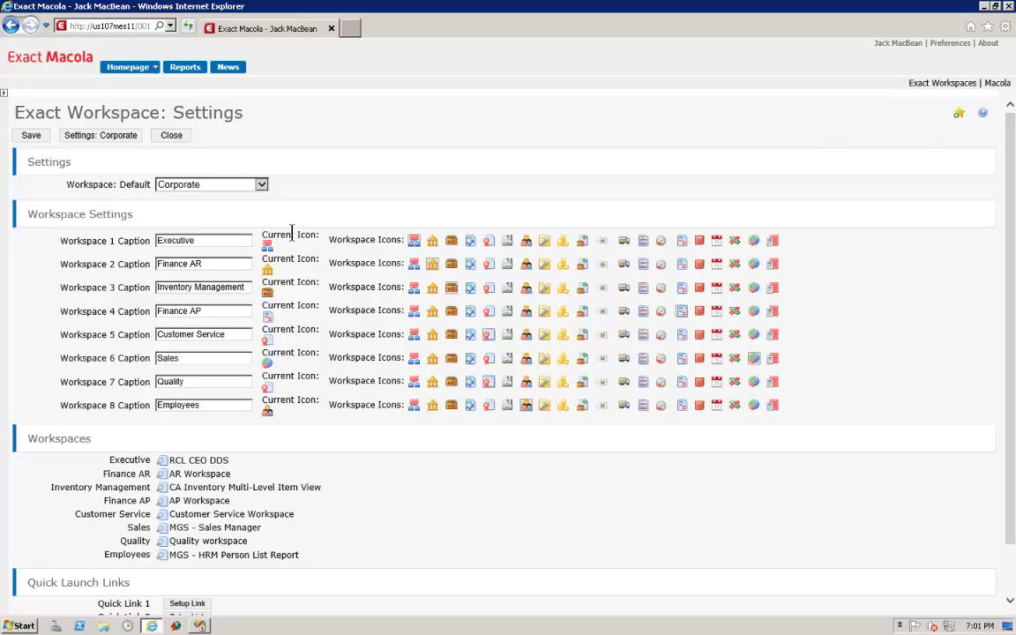
left_click(204, 241)
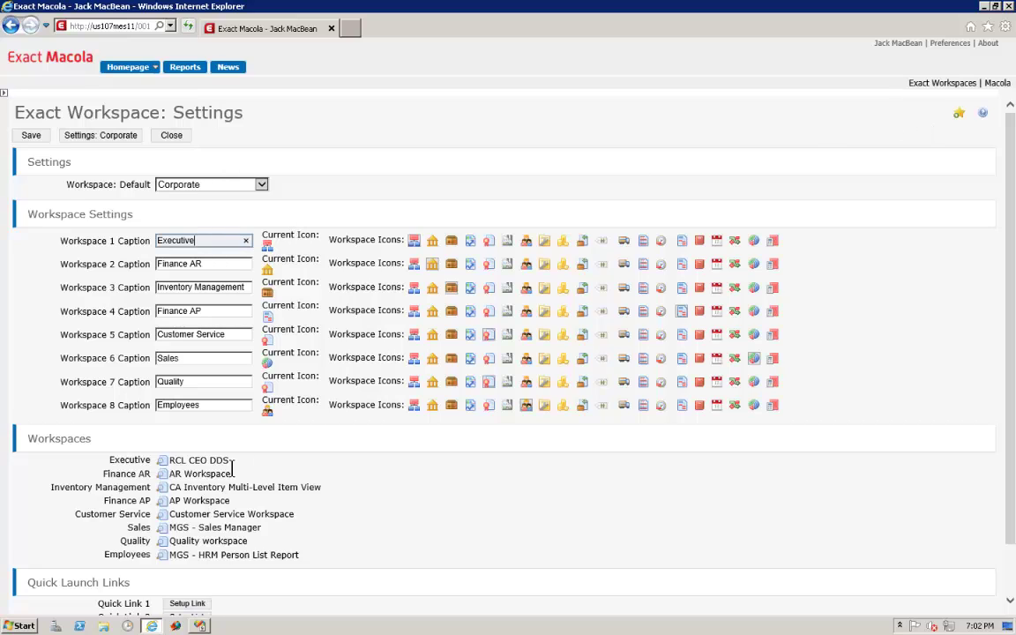
left_click(165, 139)
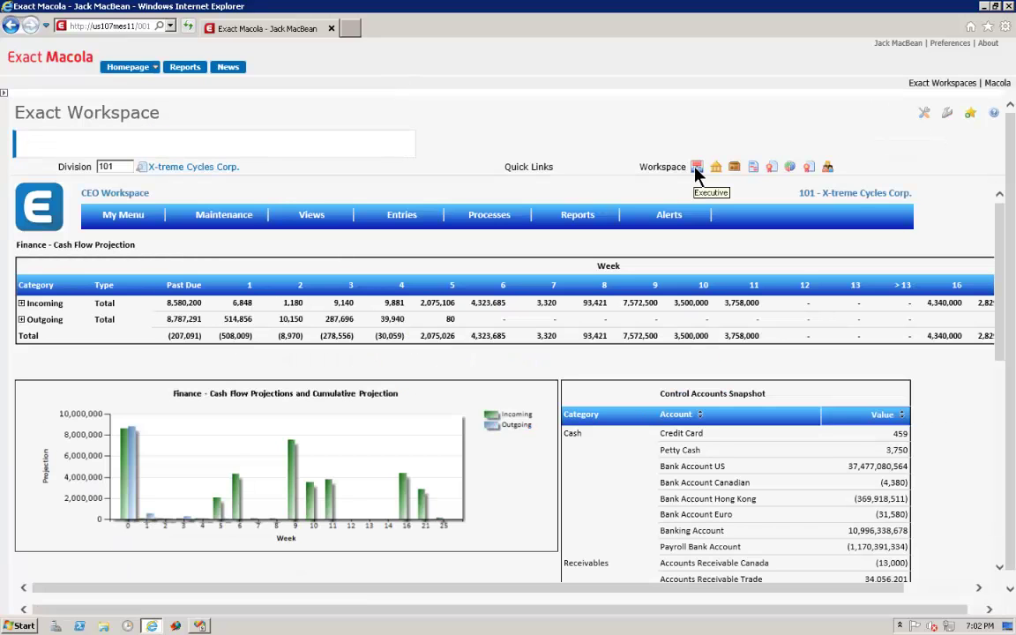
left_click(758, 172)
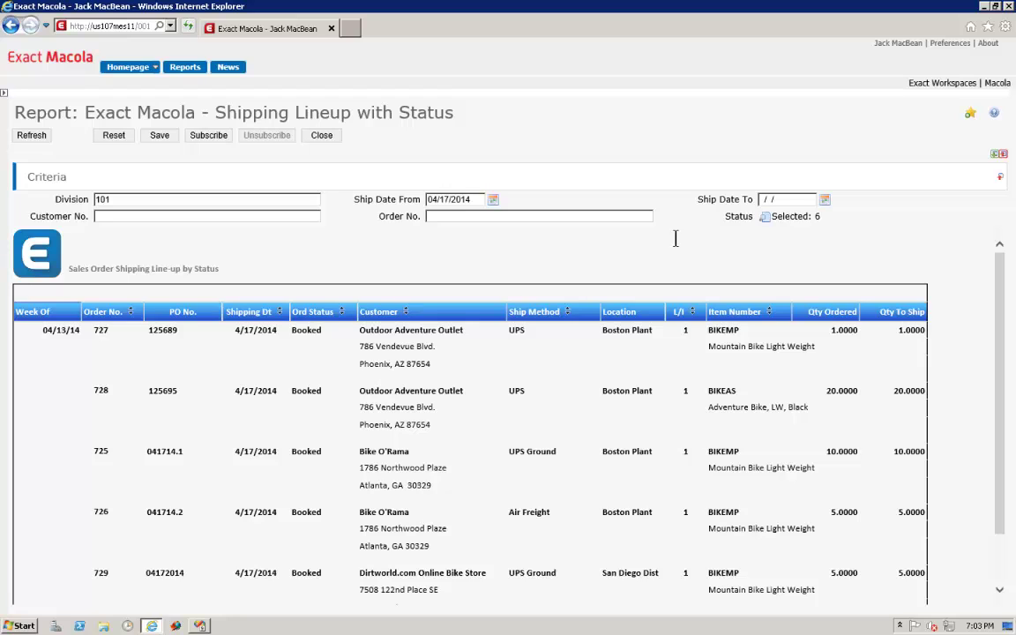
- Inspect the menu configuration for the first order in the Shipping Lineup report, including its menu parameters, and close it
left_click(100, 332)
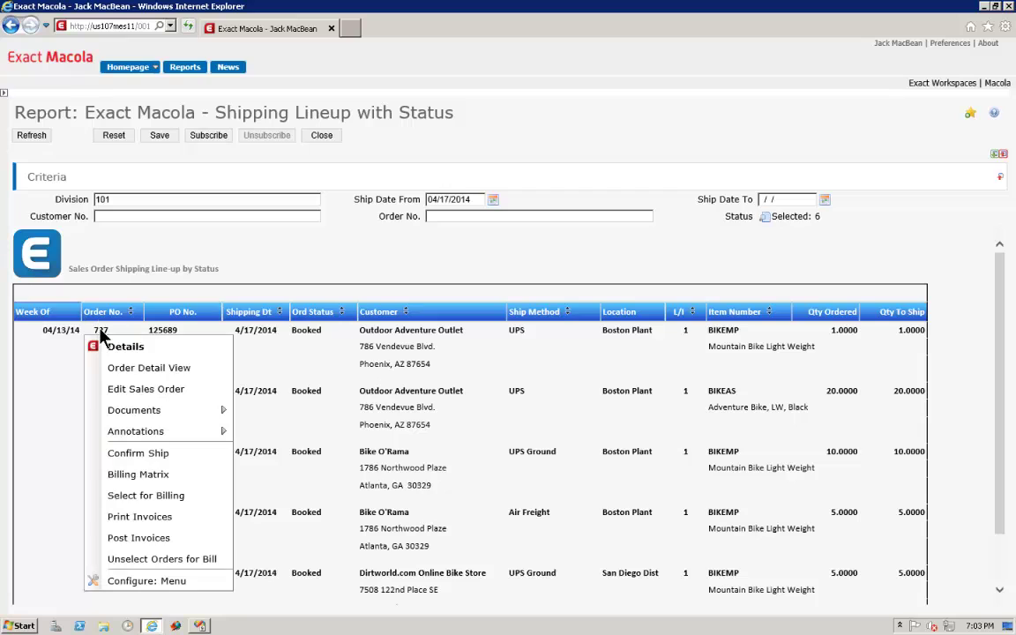
left_click(167, 583)
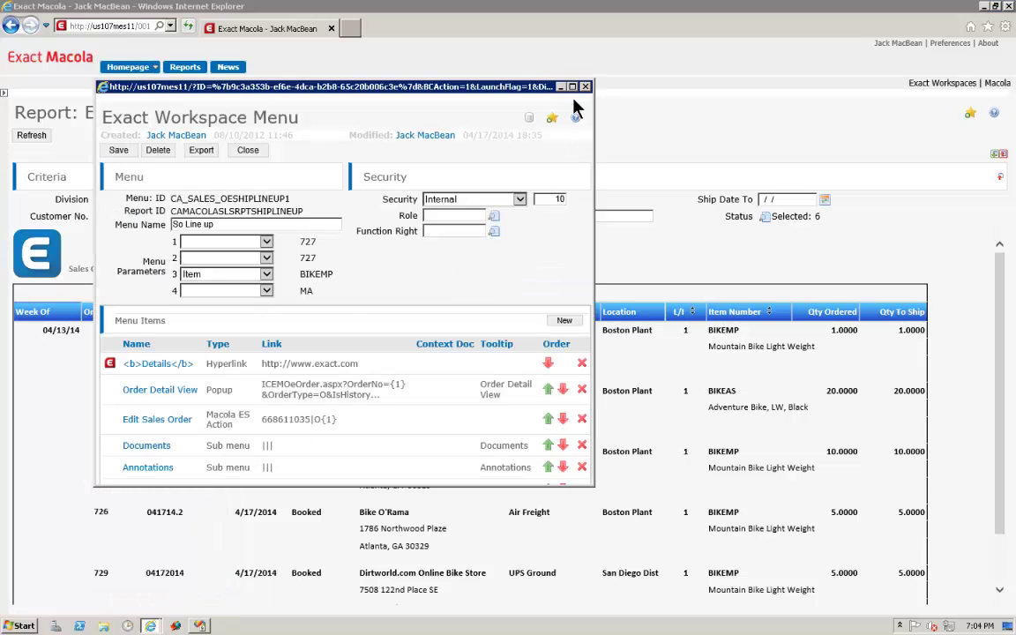
left_click(572, 87)
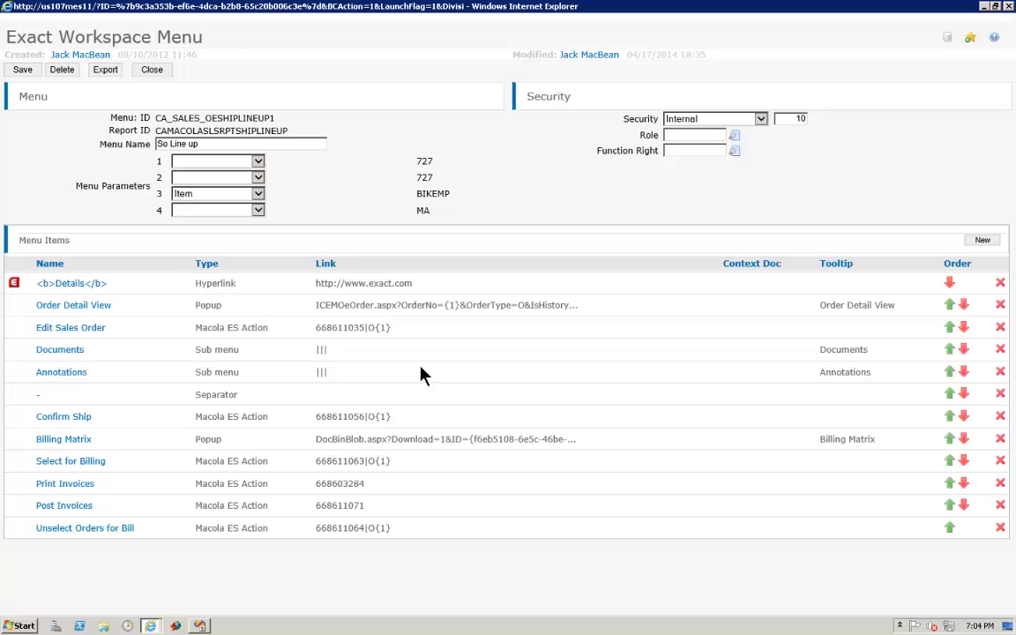
left_click(435, 169)
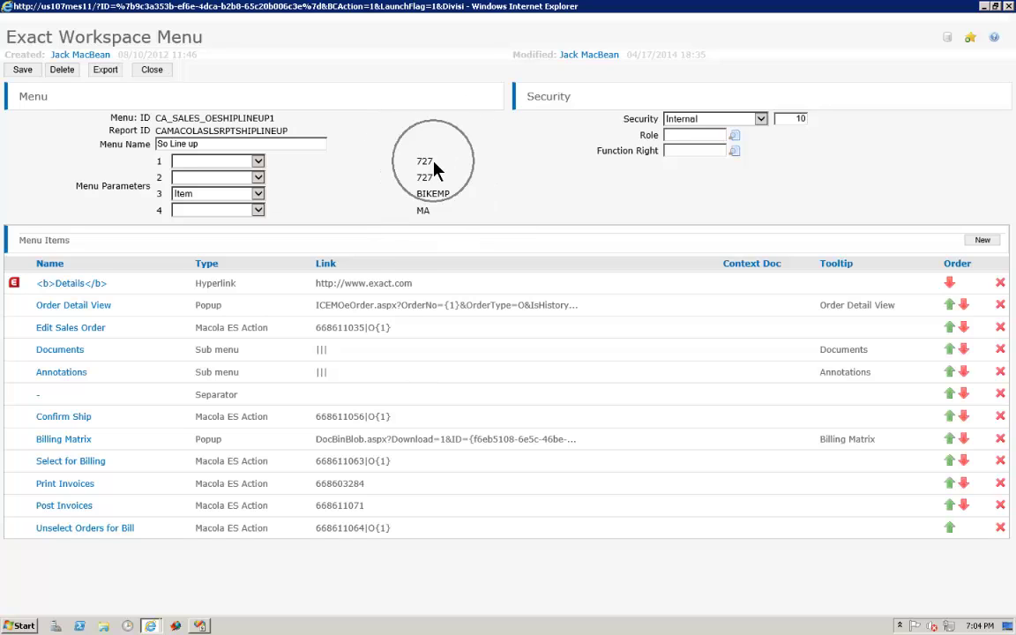
left_click(427, 208)
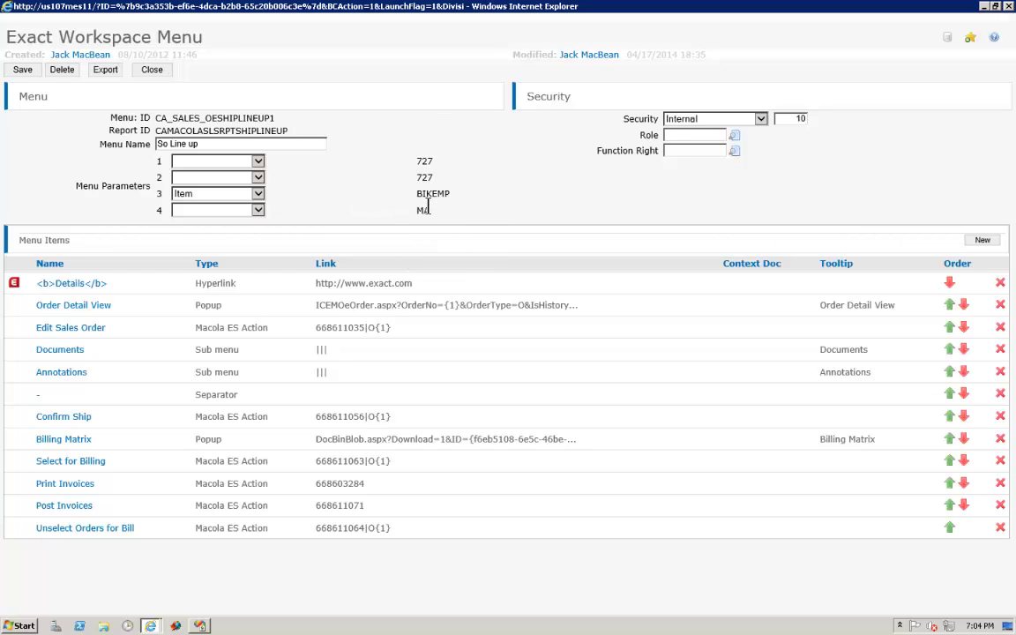
left_click(1009, 6)
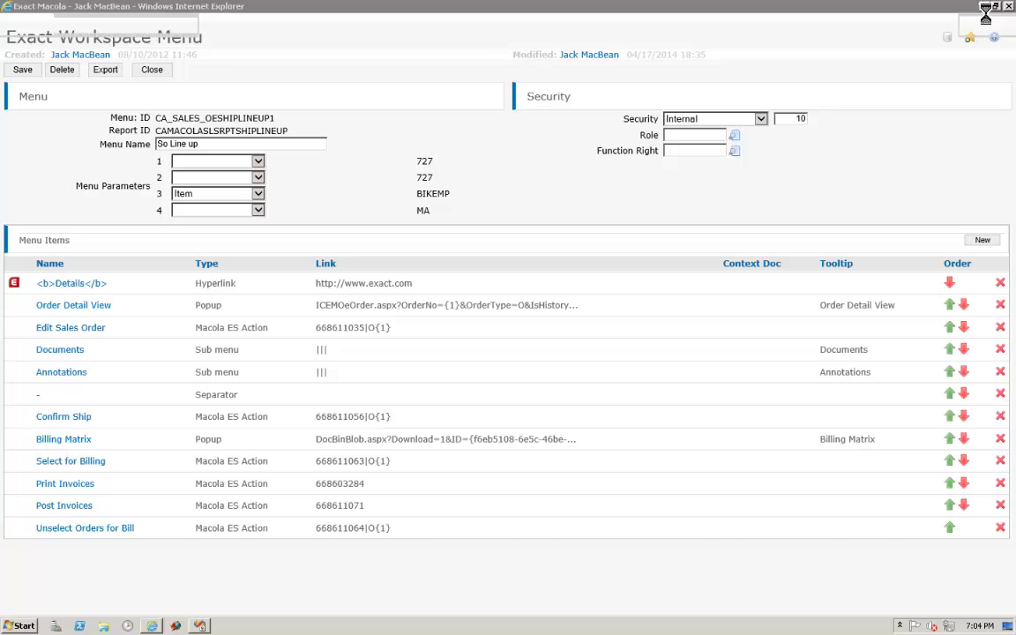
- View the first Outdoor Adventure Outlet order in Order Detail View, review its totals and line items, and close it
left_click(97, 339)
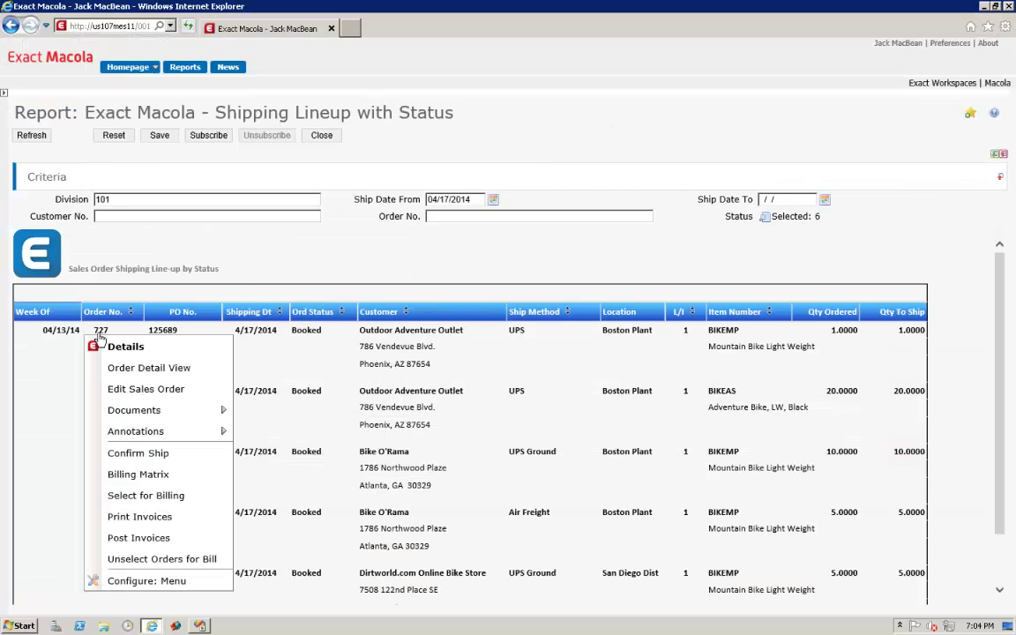
left_click(170, 371)
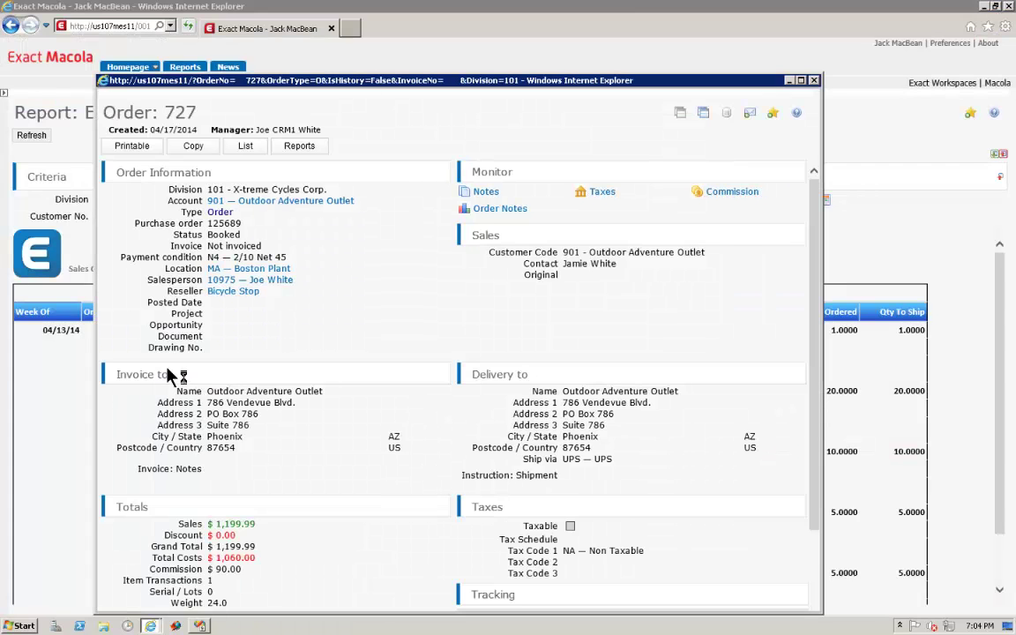
scroll(325, 383, "down", 2)
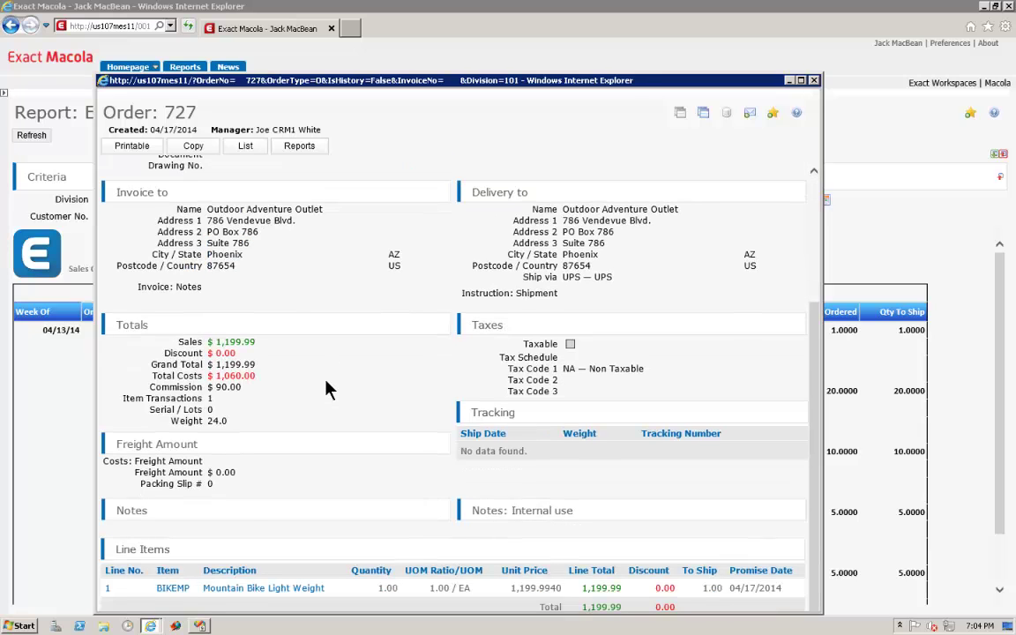
scroll(327, 390, "up", 3)
left_click(814, 80)
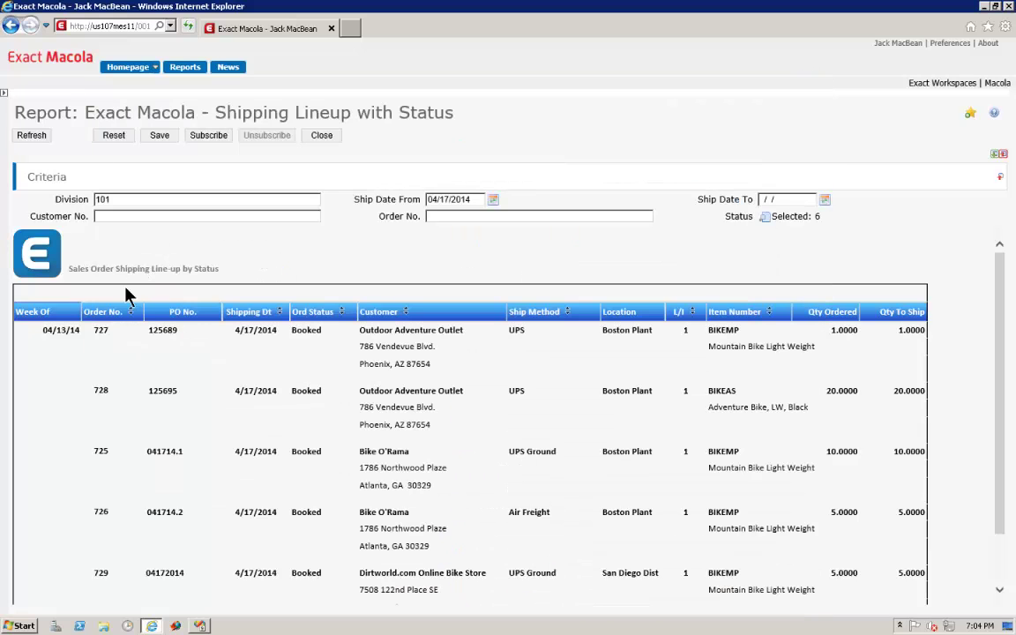
- Launch Edit Sales Order for the first listed order, look over the order entry form, and exit without changing it
left_click(101, 331)
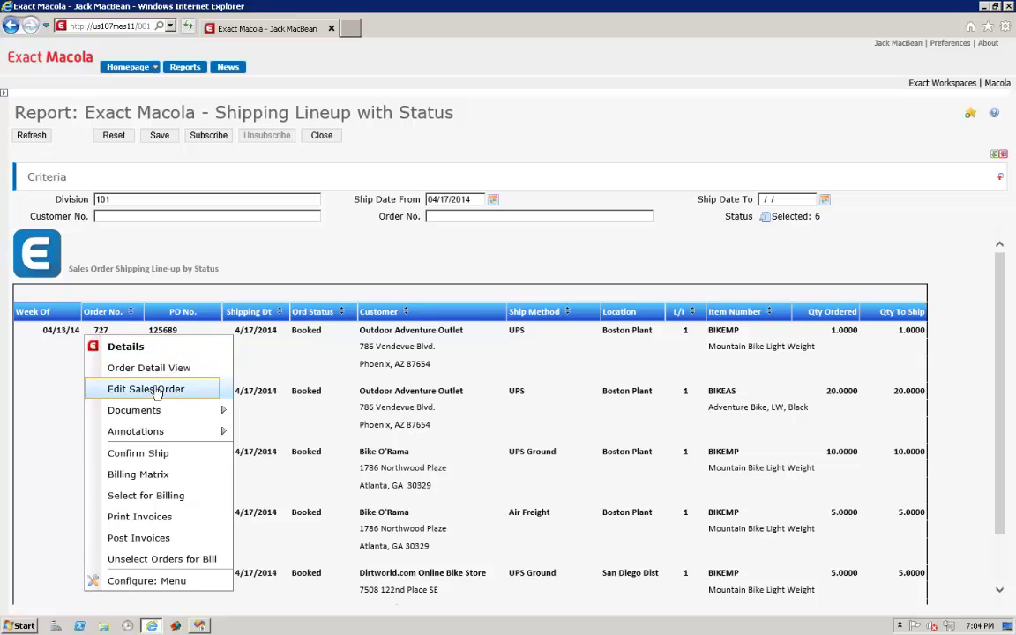
left_click(157, 396)
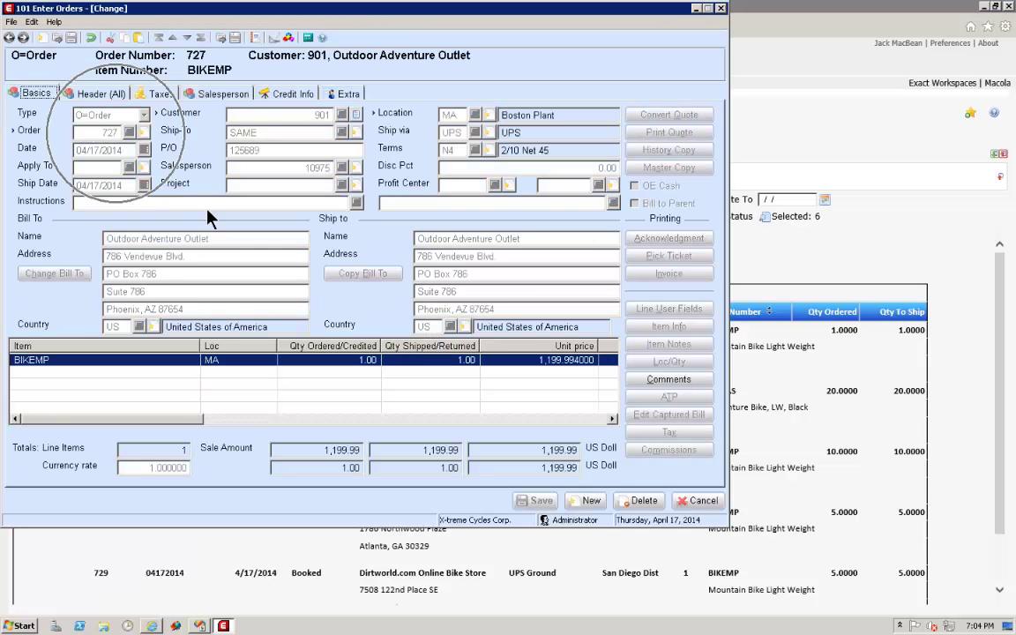
left_click(696, 510)
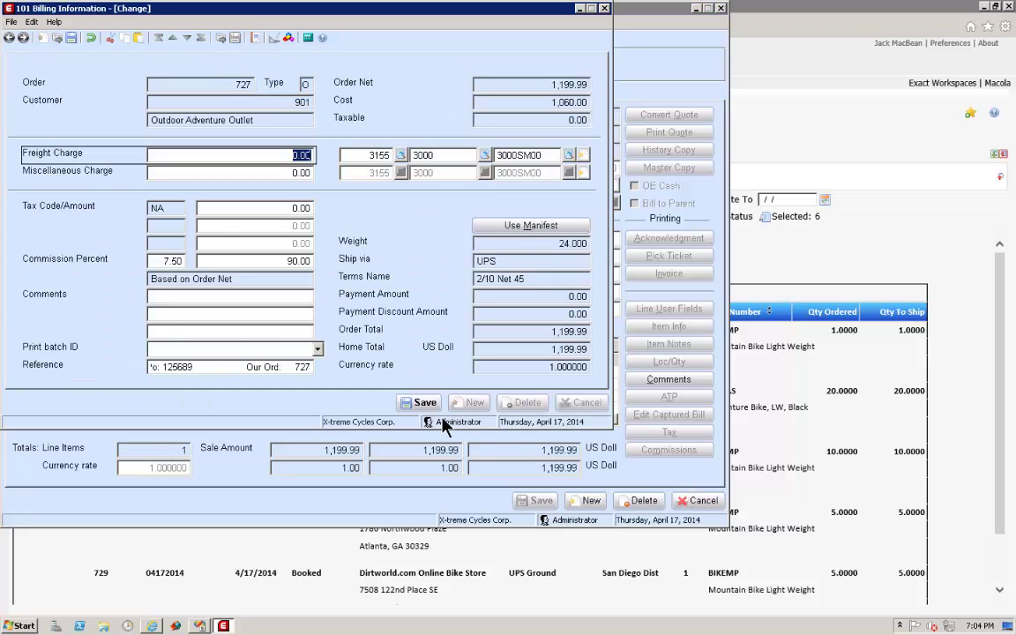
left_click(510, 406)
left_click(693, 503)
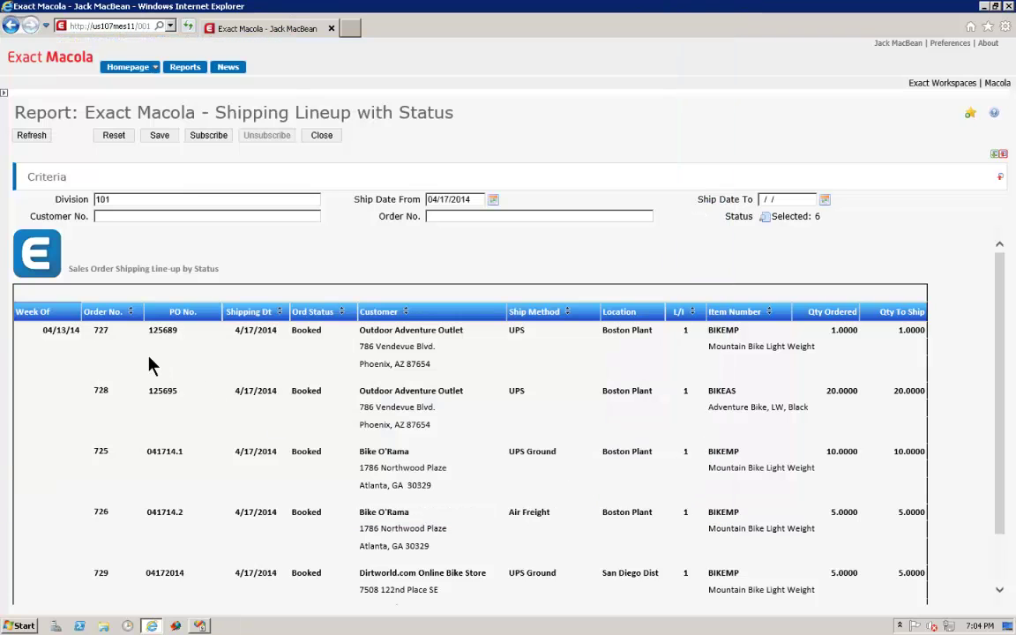
- View the annotations for the Bike O'Rama order shipping by UPS Ground, inspect its Sales Annotation request, and close it
left_click(101, 452)
mouse_move(201, 554)
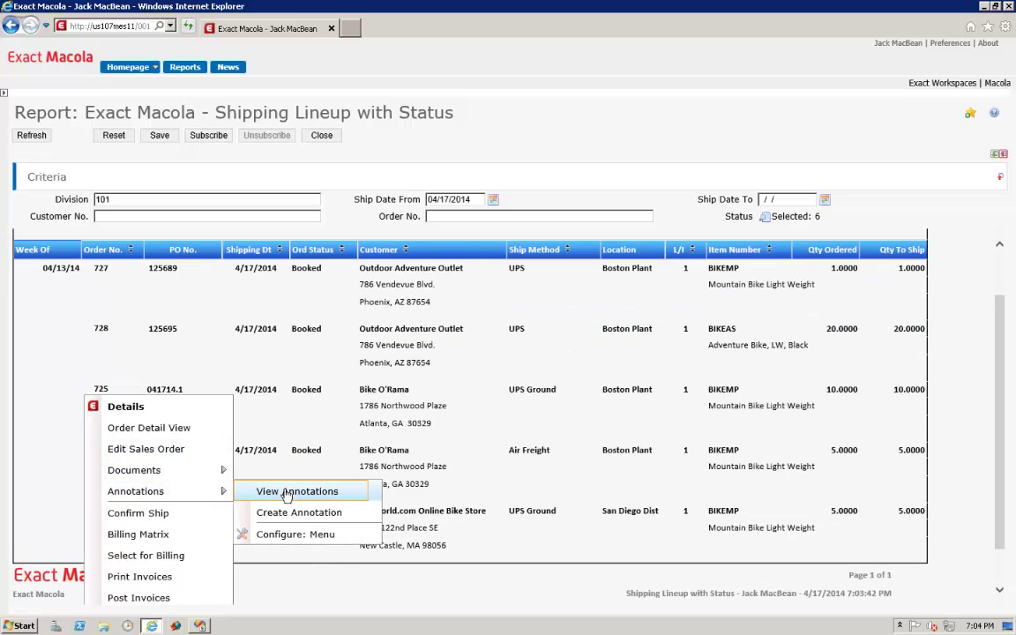
left_click(295, 552)
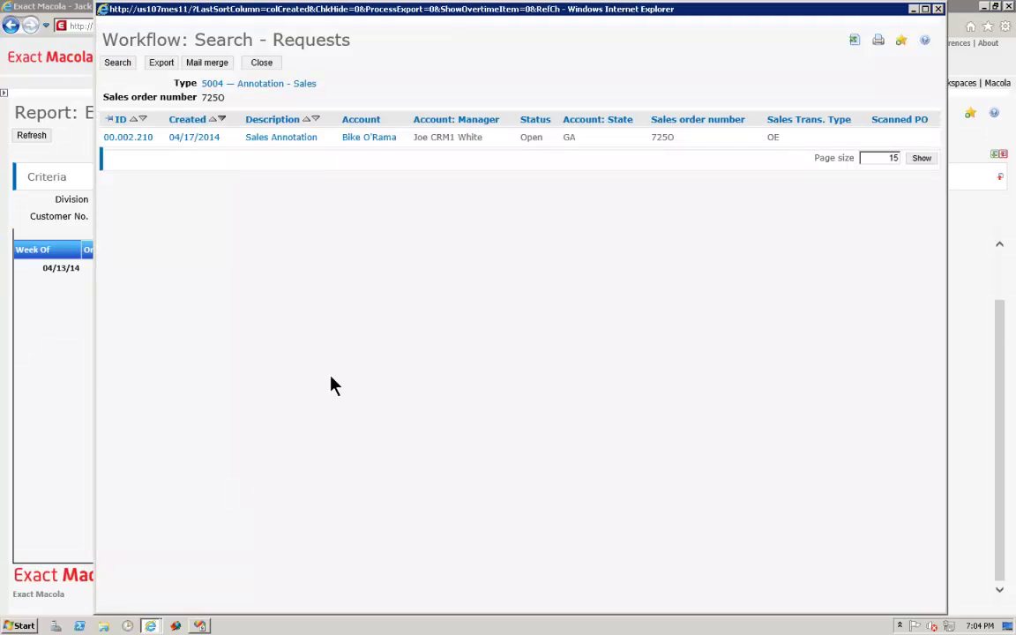
left_click(132, 137)
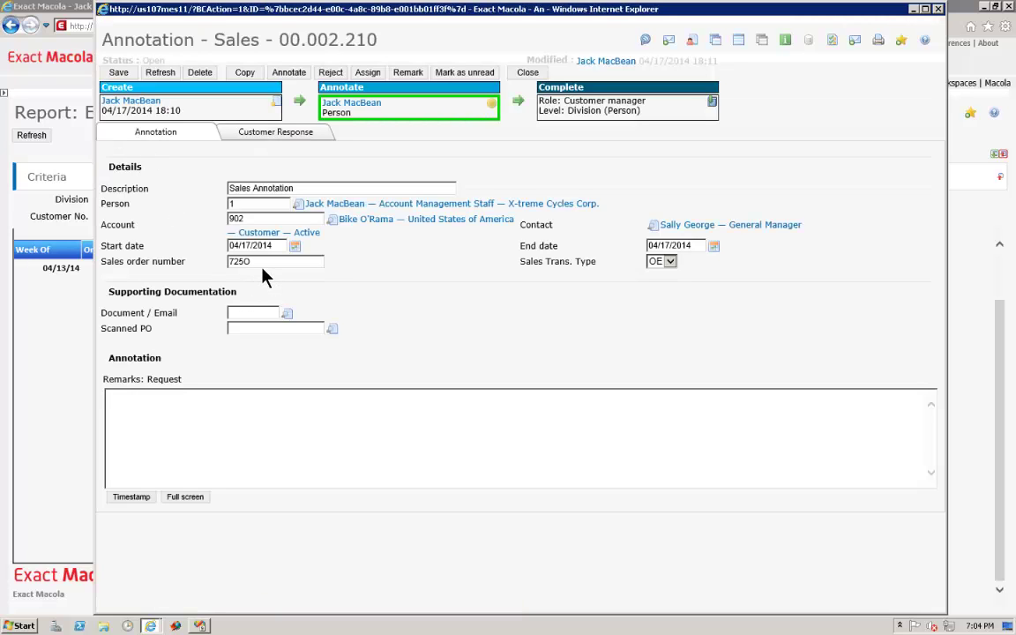
left_click(263, 262)
left_click(938, 9)
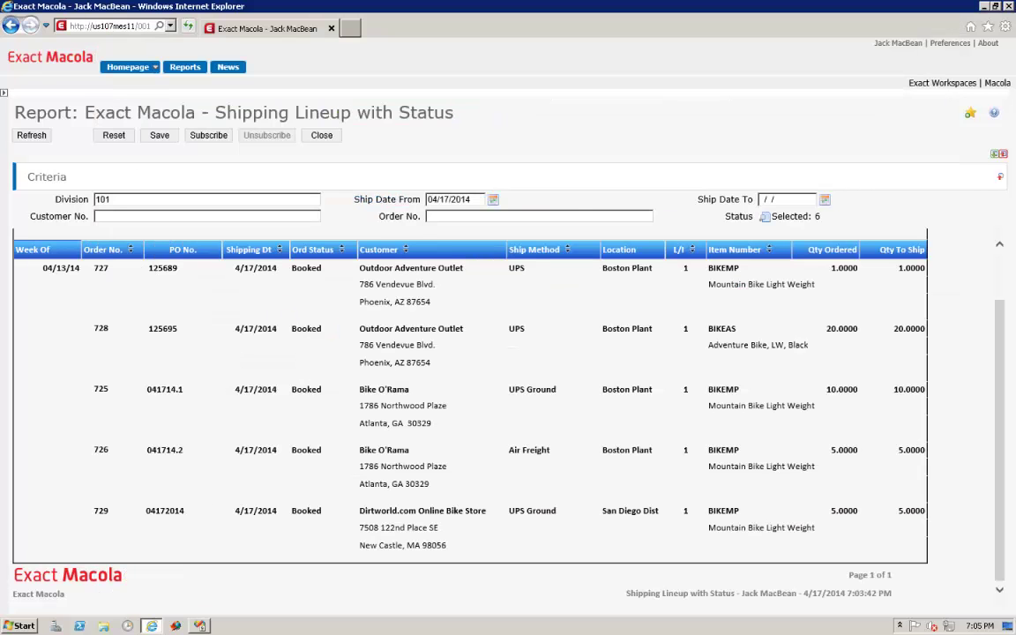
- Add a new item named "Edit Sales Order" to the shipping report's order number menu
right_click(101, 271)
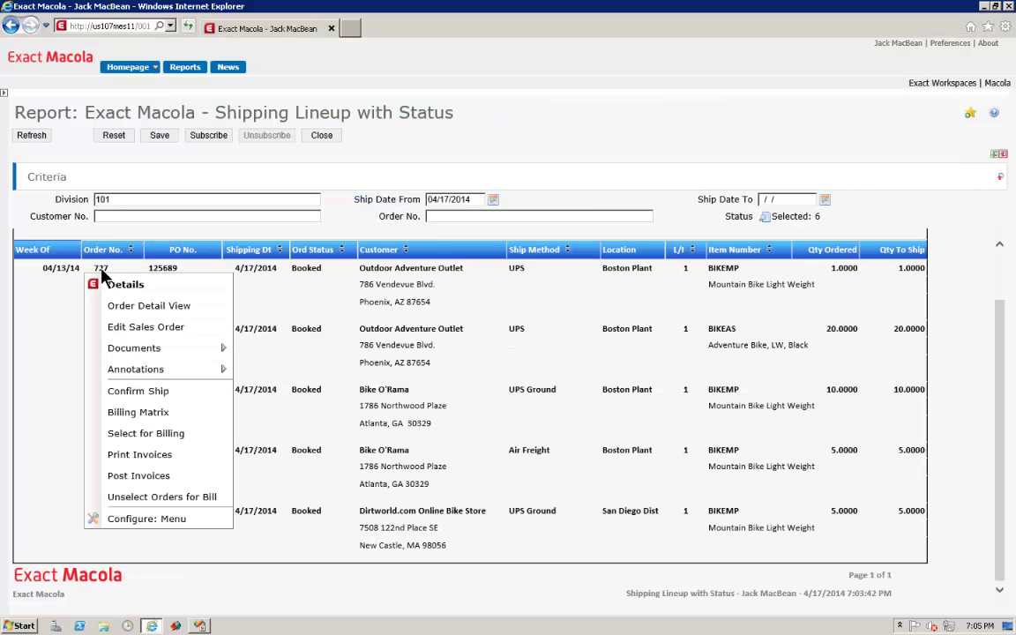
left_click(176, 521)
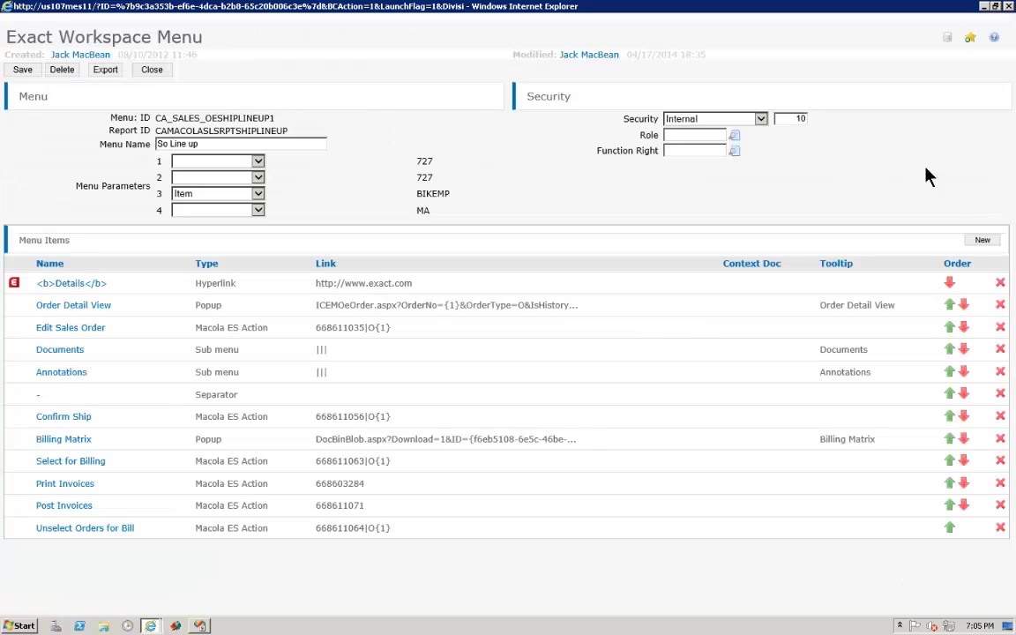
left_click(980, 240)
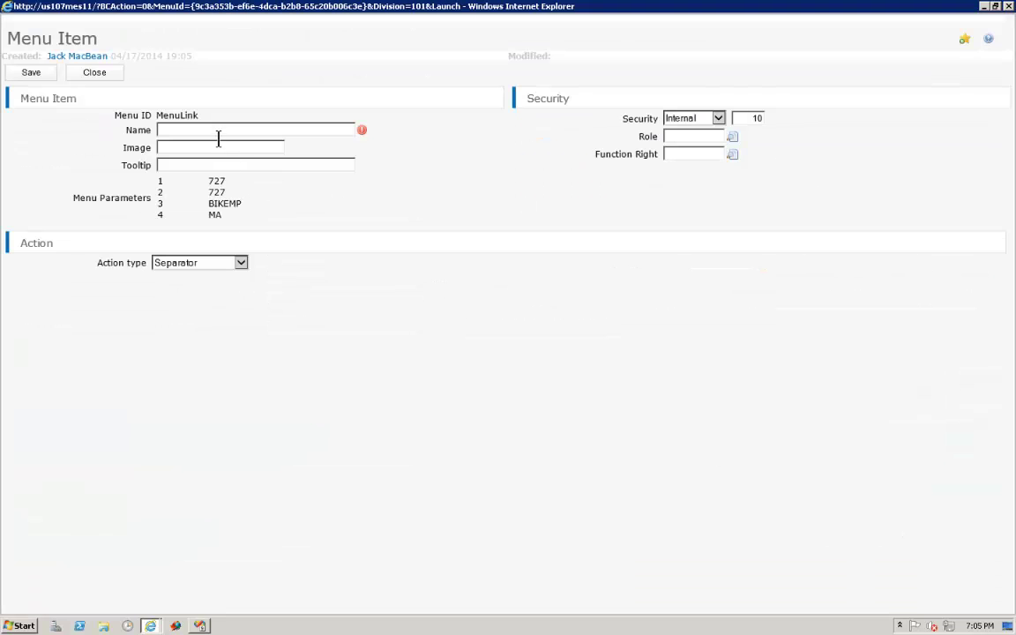
left_click(221, 131)
type("Edi")
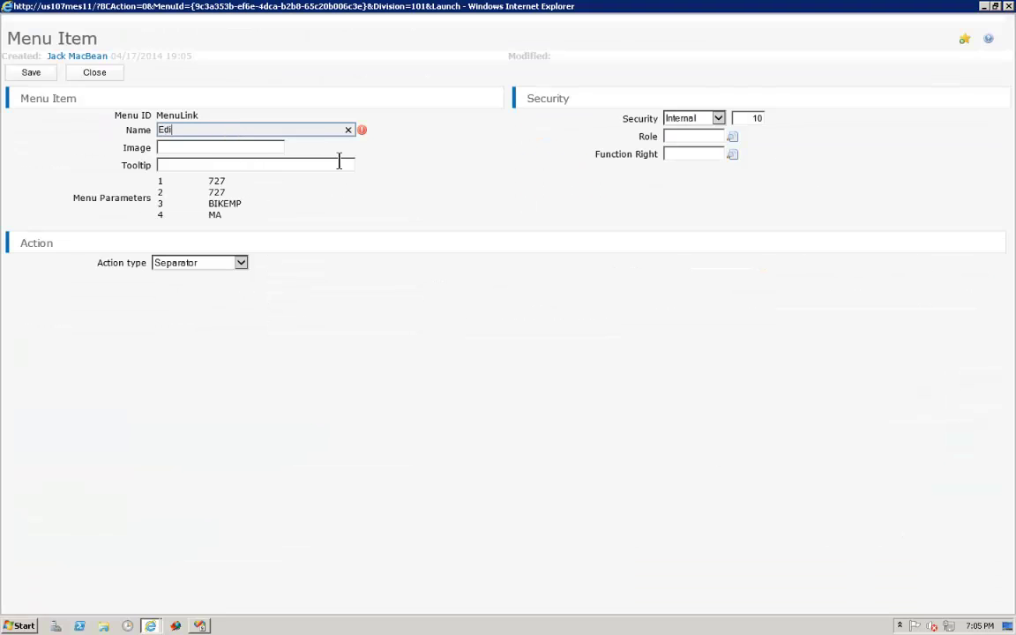
type("t Sales Order")
key("Tab")
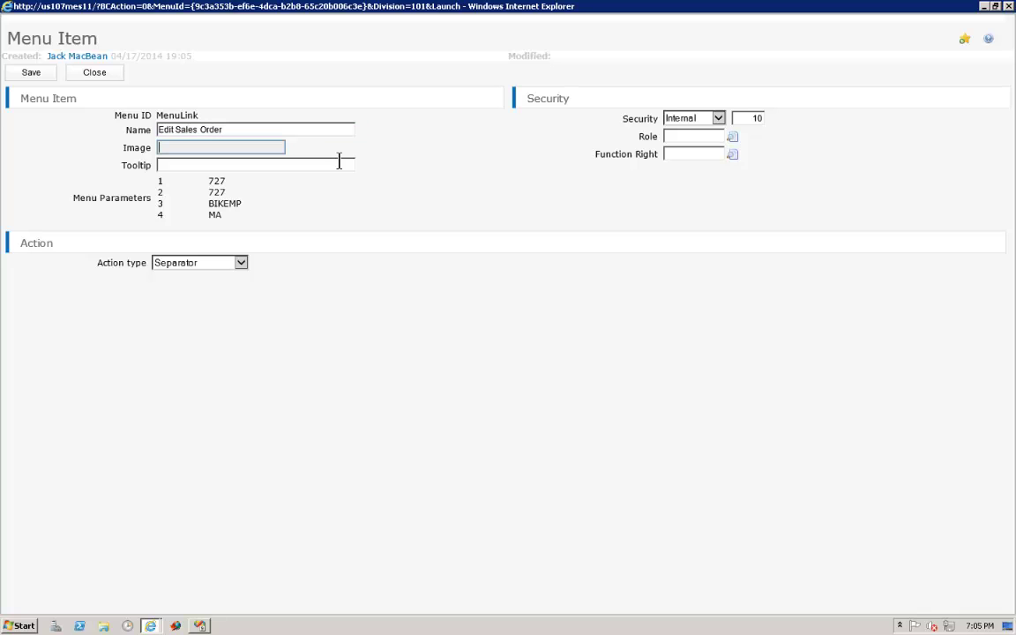
- Configure the new menu item's action as Macola ES Launch with module OE & RMA, category Entries, and action Enter sales orders
left_click(241, 262)
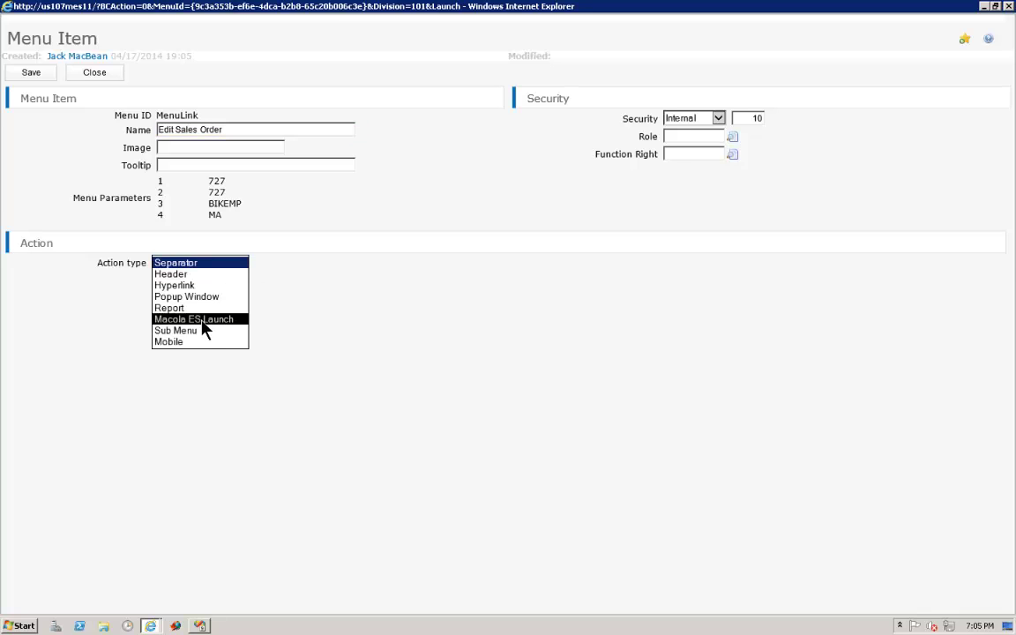
left_click(203, 318)
left_click(223, 281)
left_click(190, 347)
left_click(177, 299)
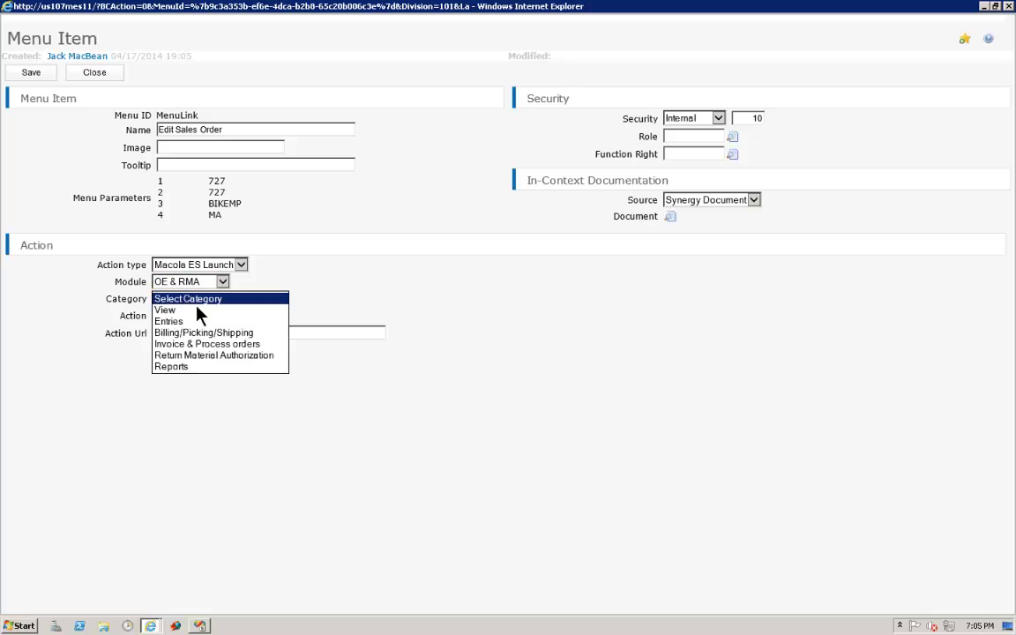
left_click(186, 319)
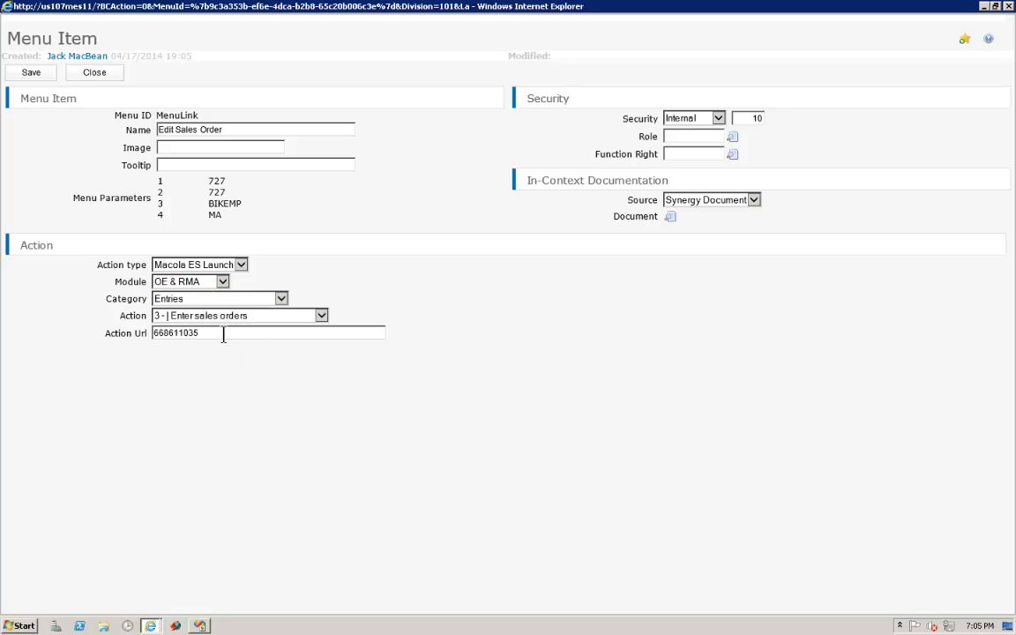
left_click(233, 336)
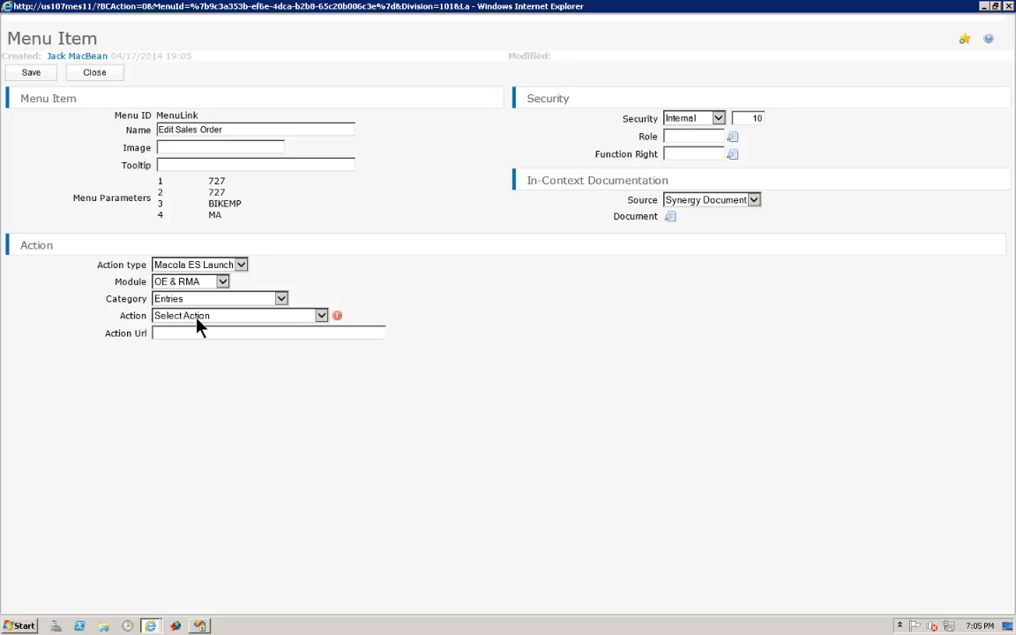
left_click(197, 319)
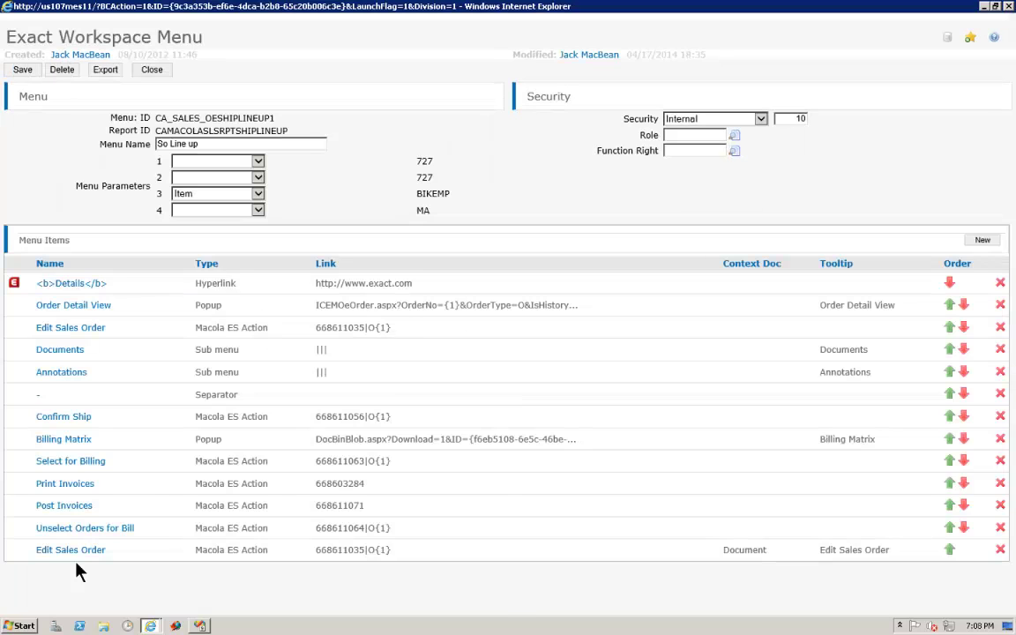
- Close the menu configuration, test the added Edit Sales Order item on the first listed order, and exit order entry through the billing information
left_click(148, 68)
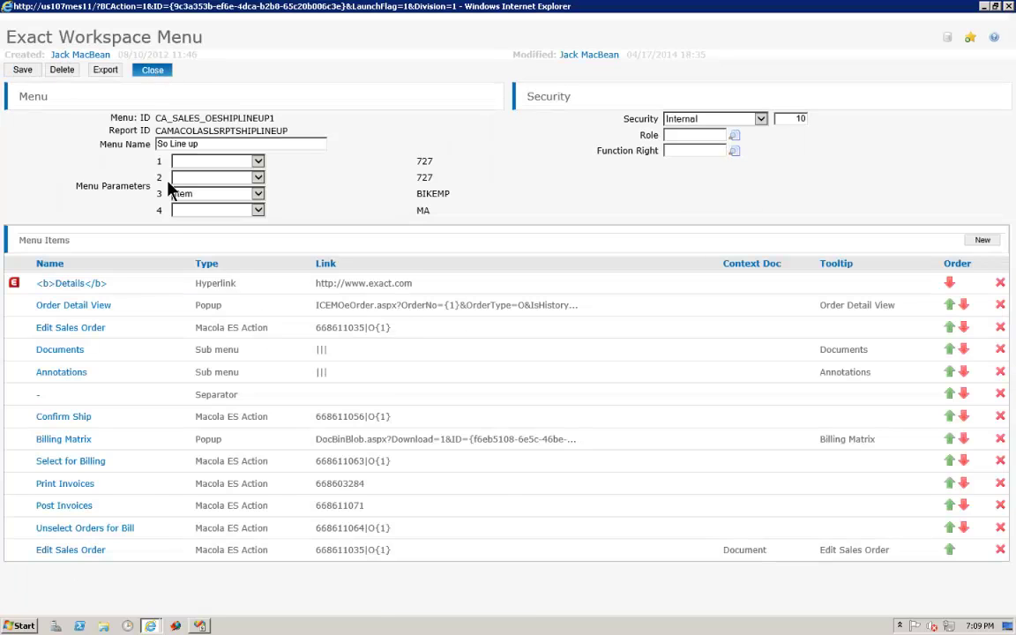
left_click(104, 266)
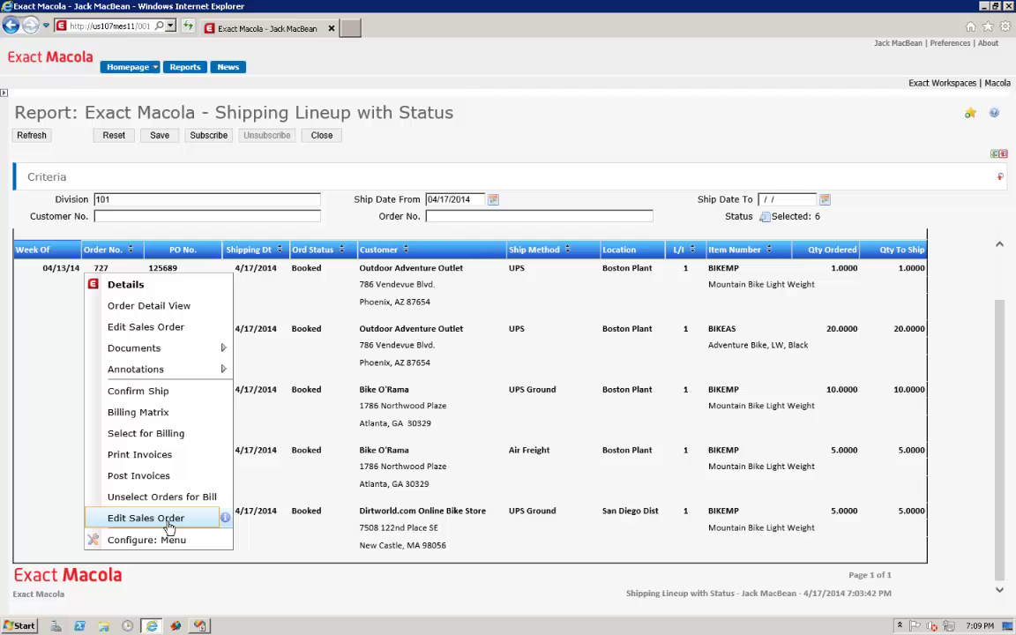
left_click(170, 527)
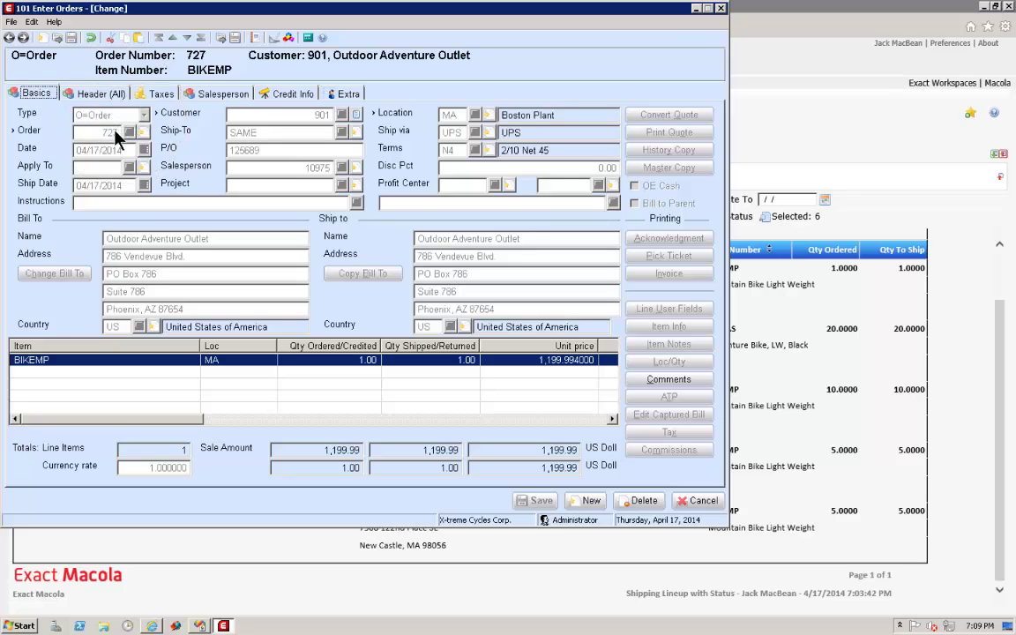
left_click(689, 501)
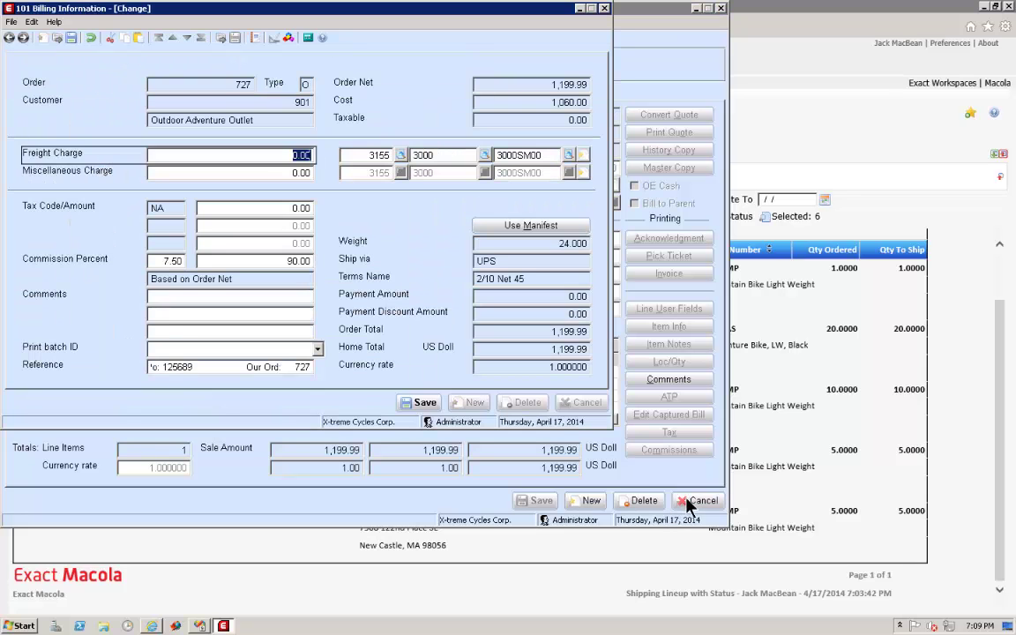
left_click(425, 402)
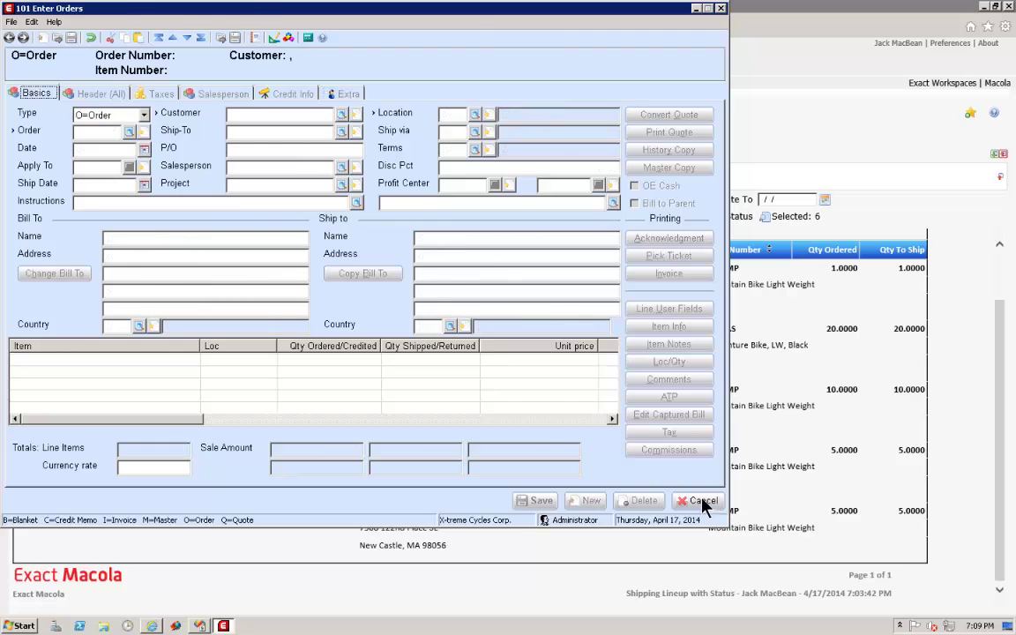
left_click(703, 501)
- Reopen the first listed order's menu and view the in-context documentation of the added Edit Sales Order item
left_click(101, 268)
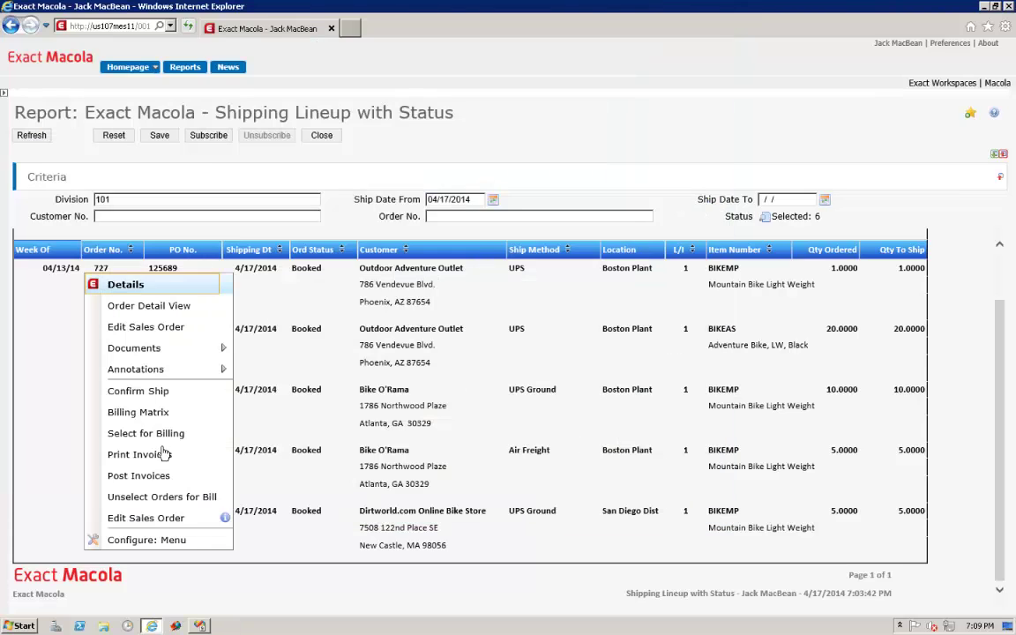
left_click(212, 519)
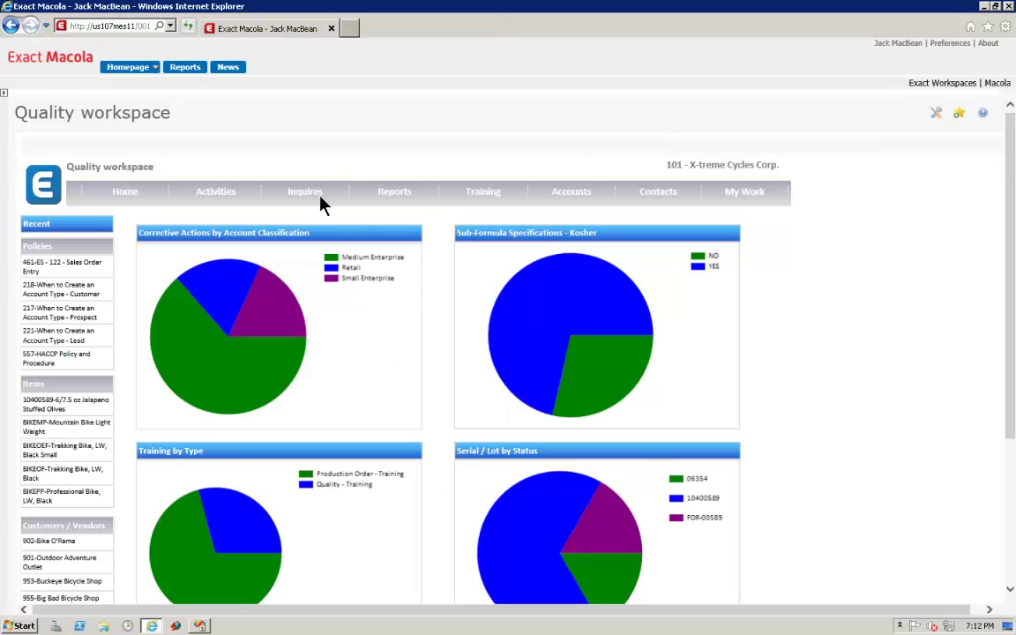
- Open the Quality workspace's Activities menu configuration and examine the mobile action types offered for its Experimental Item entry
left_click(219, 196)
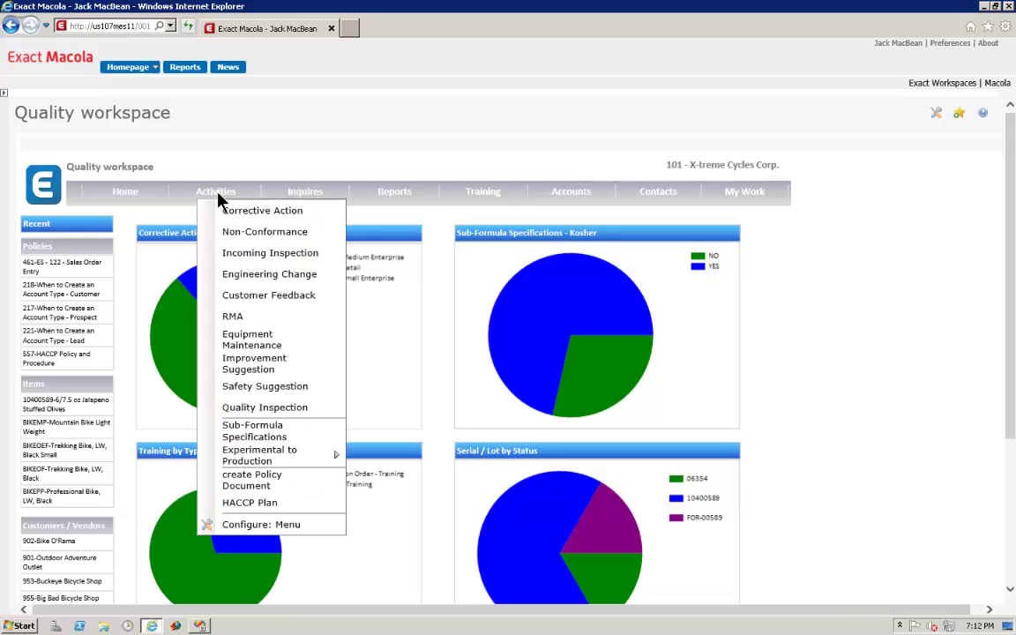
left_click(304, 527)
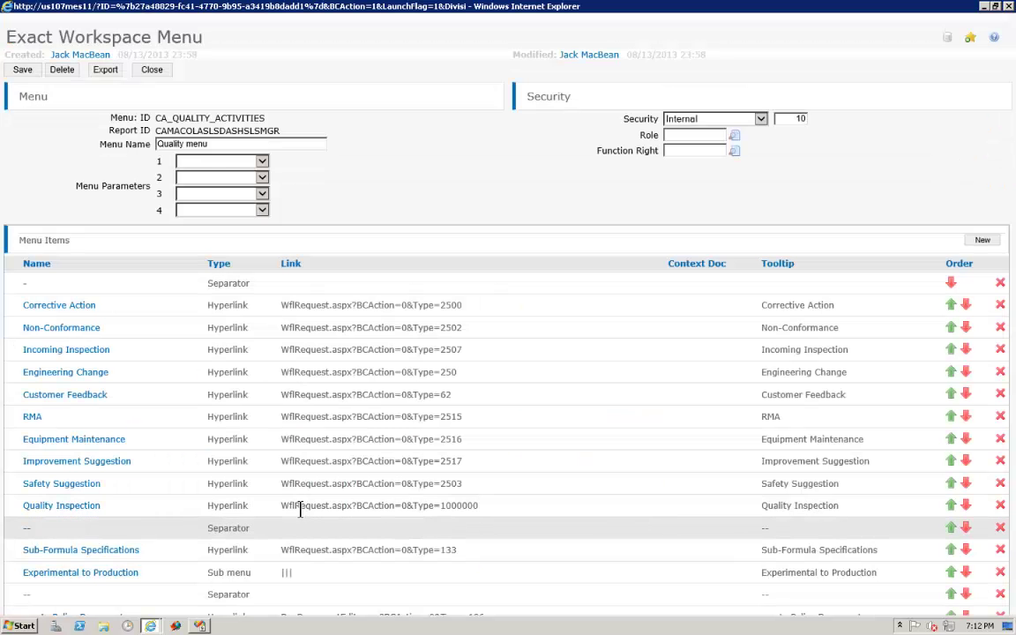
scroll(300, 510, "down", 2)
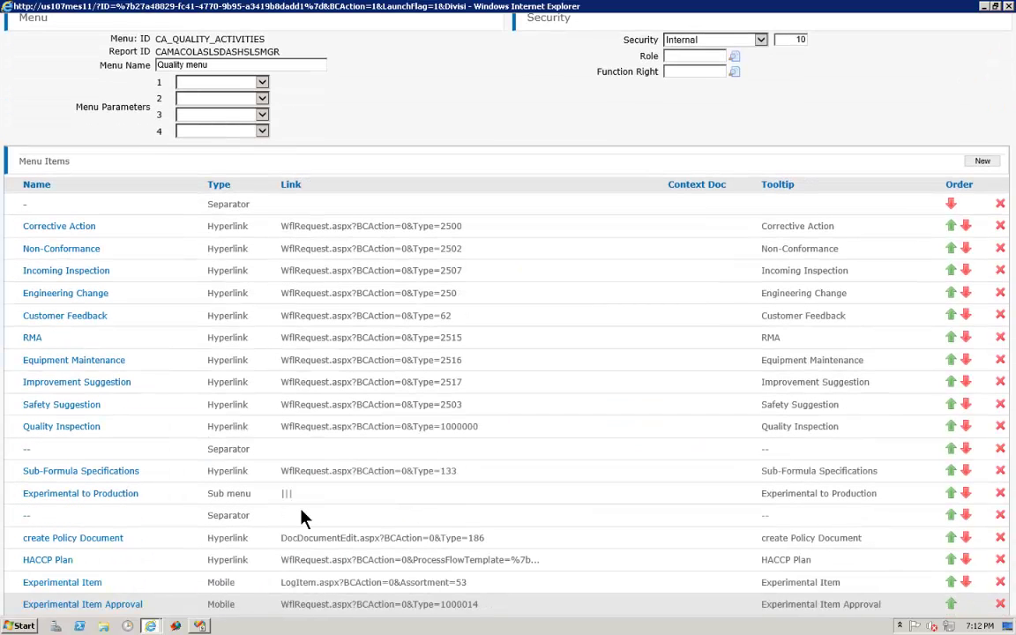
left_click(60, 582)
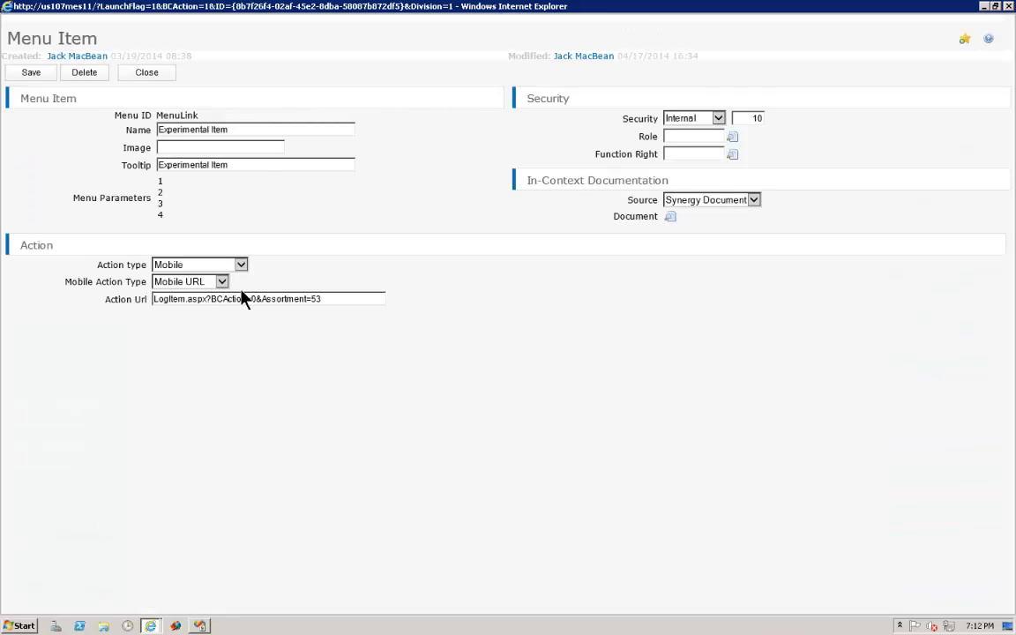
left_click(223, 282)
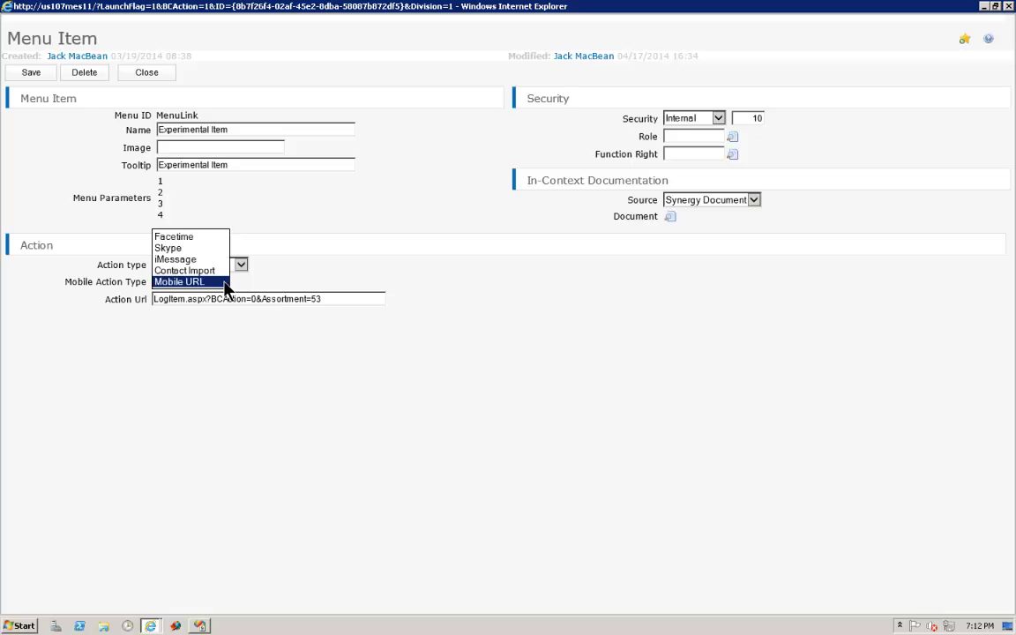